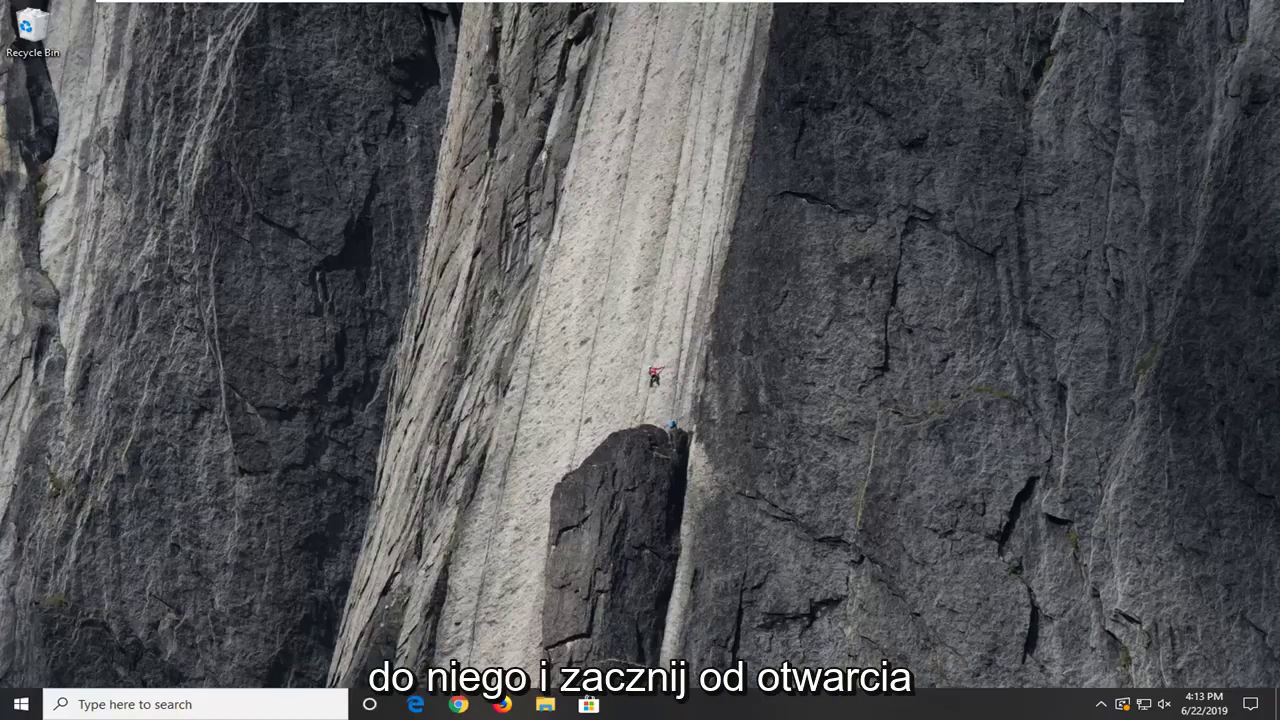
# Step: Search the Start menu for regedit and run Registry Editor as administrator
pyautogui.click(14, 706)
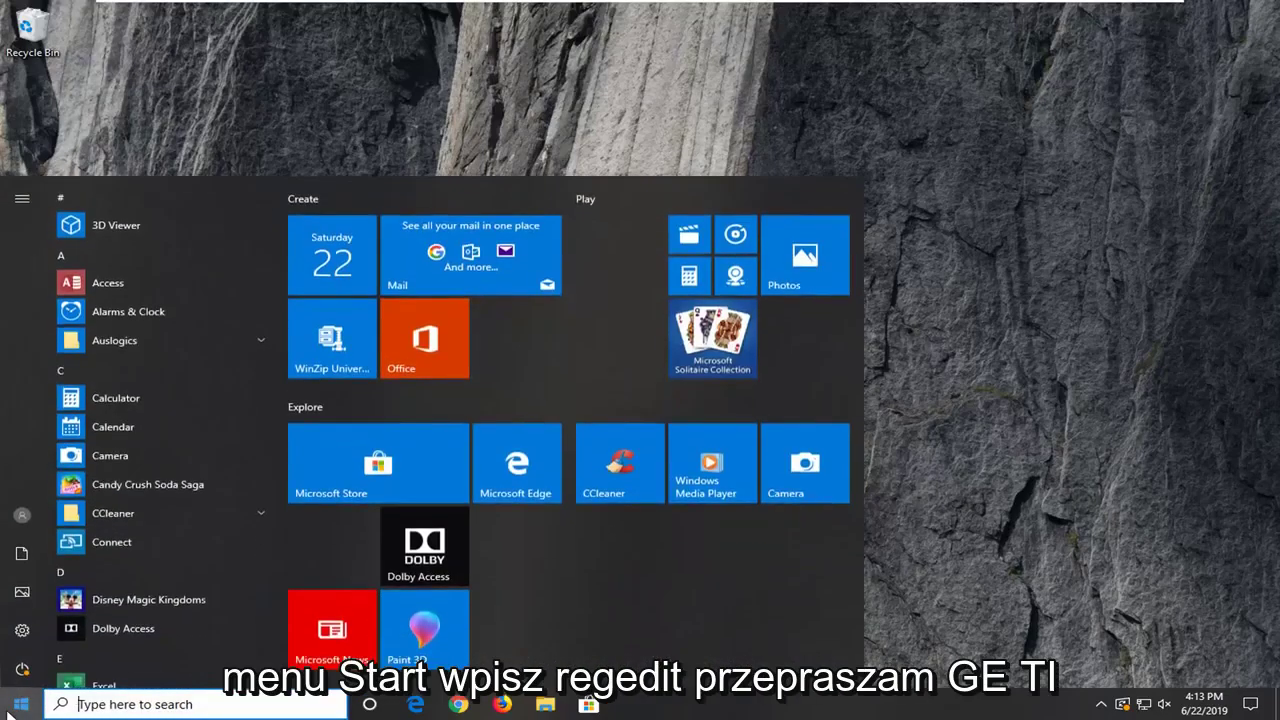
pyautogui.write('regedit')
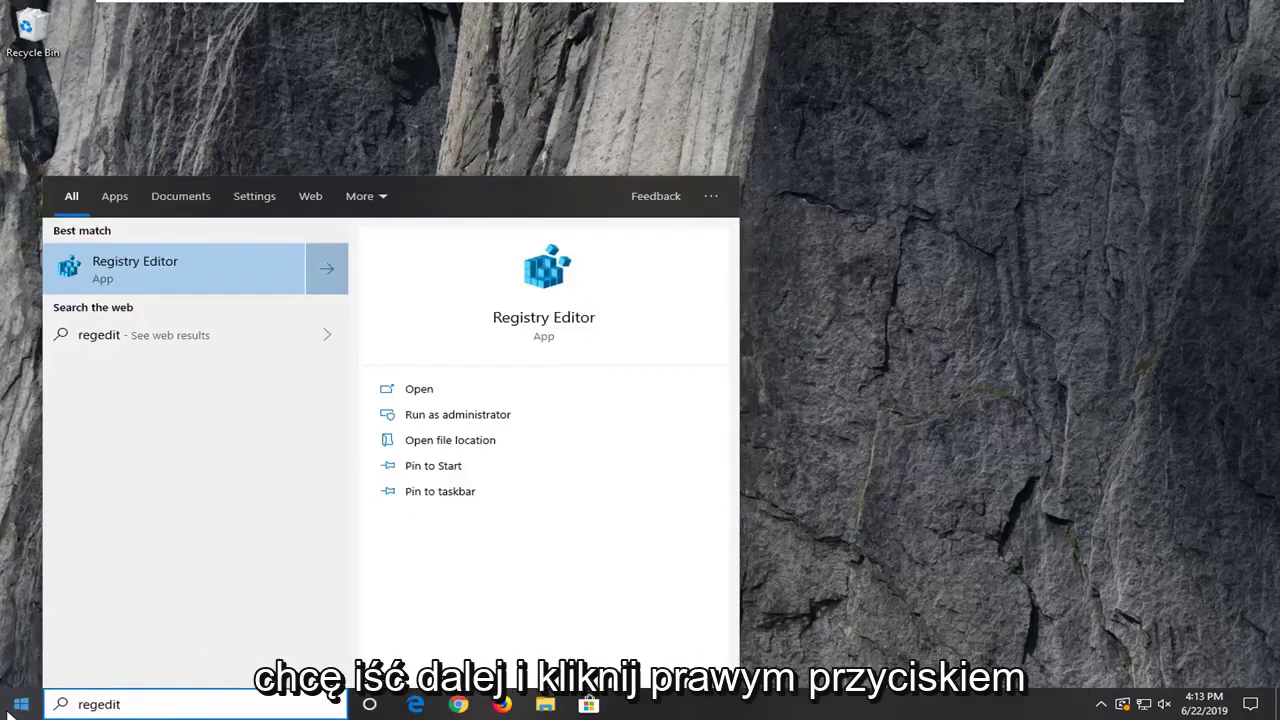
pyautogui.rightClick(146, 279)
pyautogui.click(184, 292)
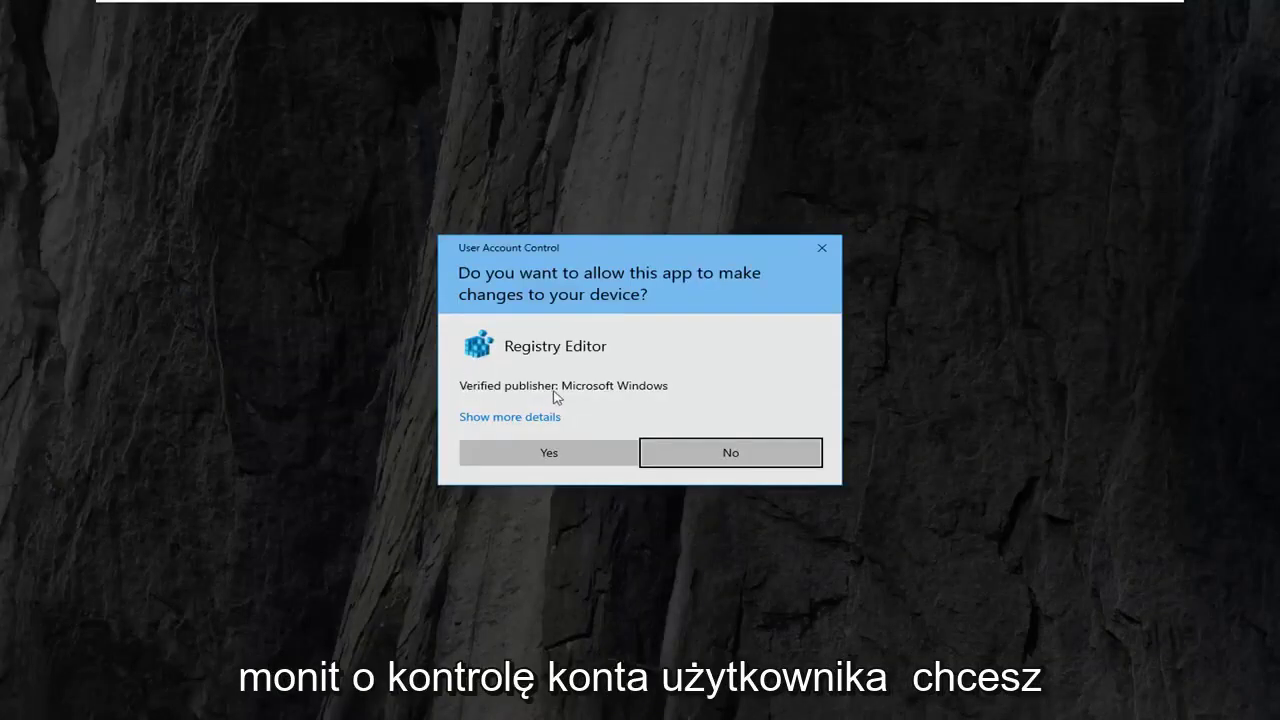
# Step: Approve the UAC prompt, collapse HKEY_CURRENT_USER and select the Computer root
pyautogui.click(548, 452)
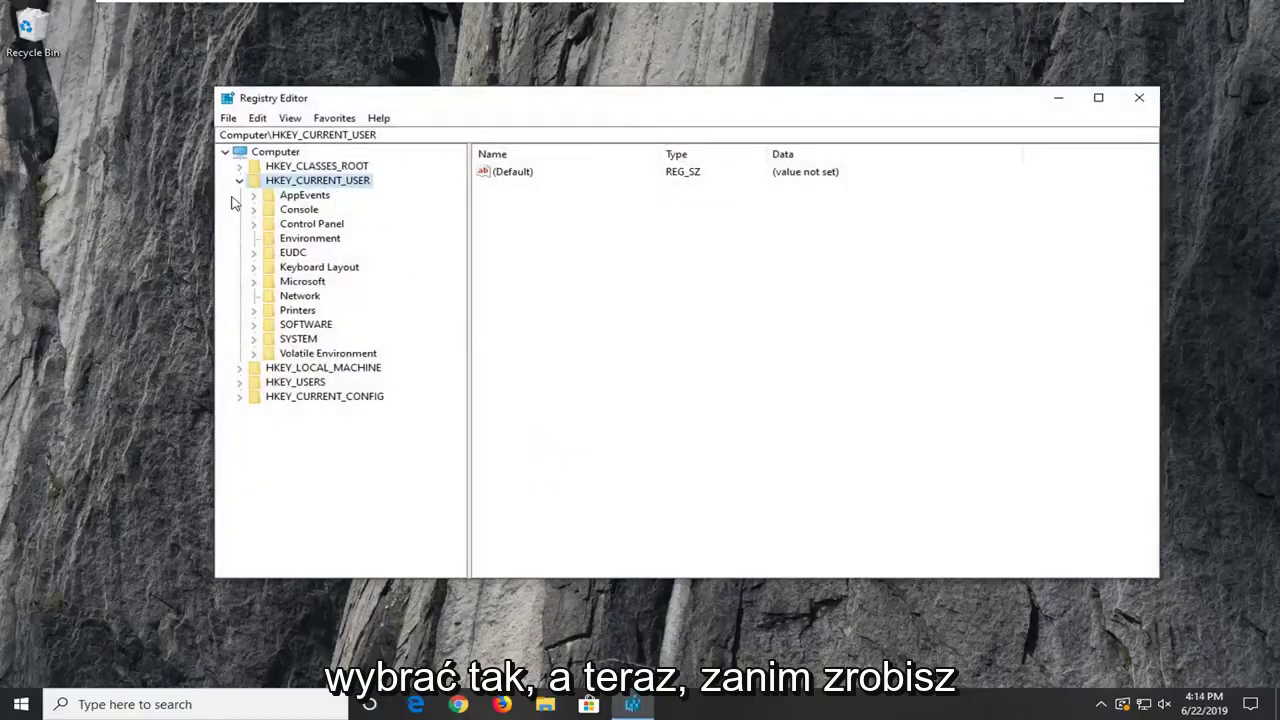
pyautogui.click(239, 181)
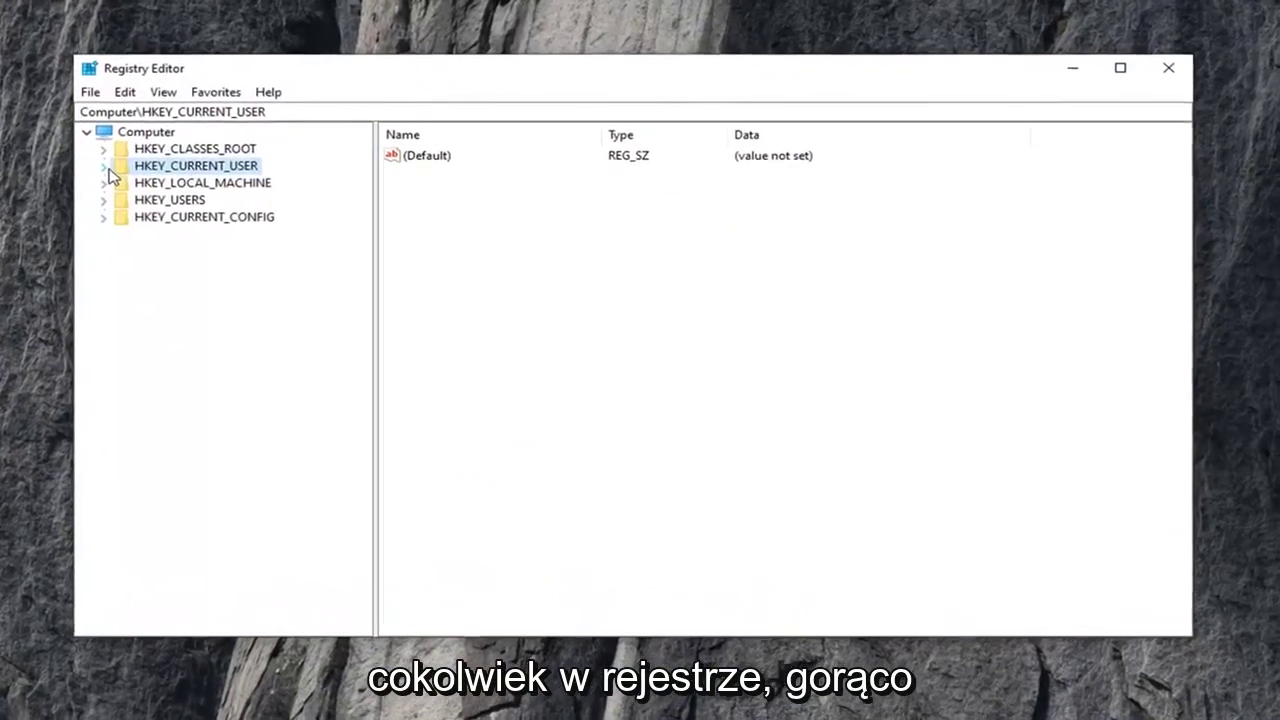
pyautogui.click(116, 135)
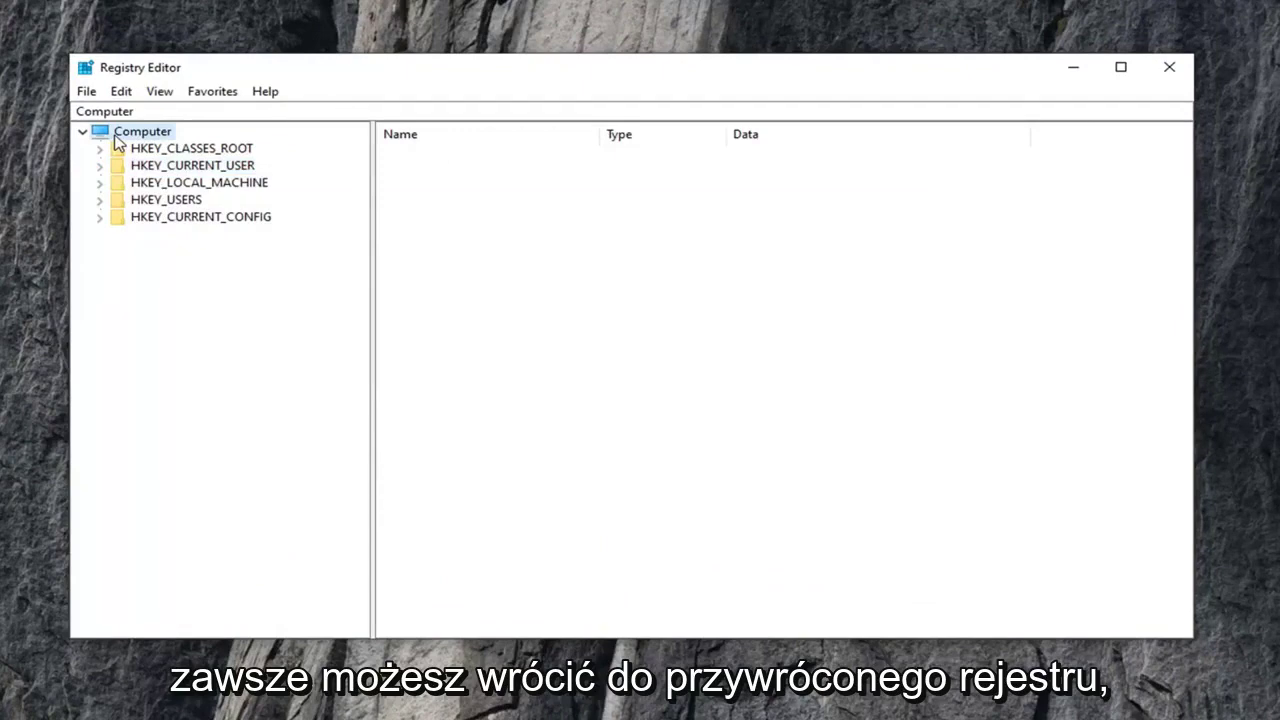
# Step: Bring up File > Export for the whole registry, then dismiss the Export Registry File dialog
pyautogui.click(86, 93)
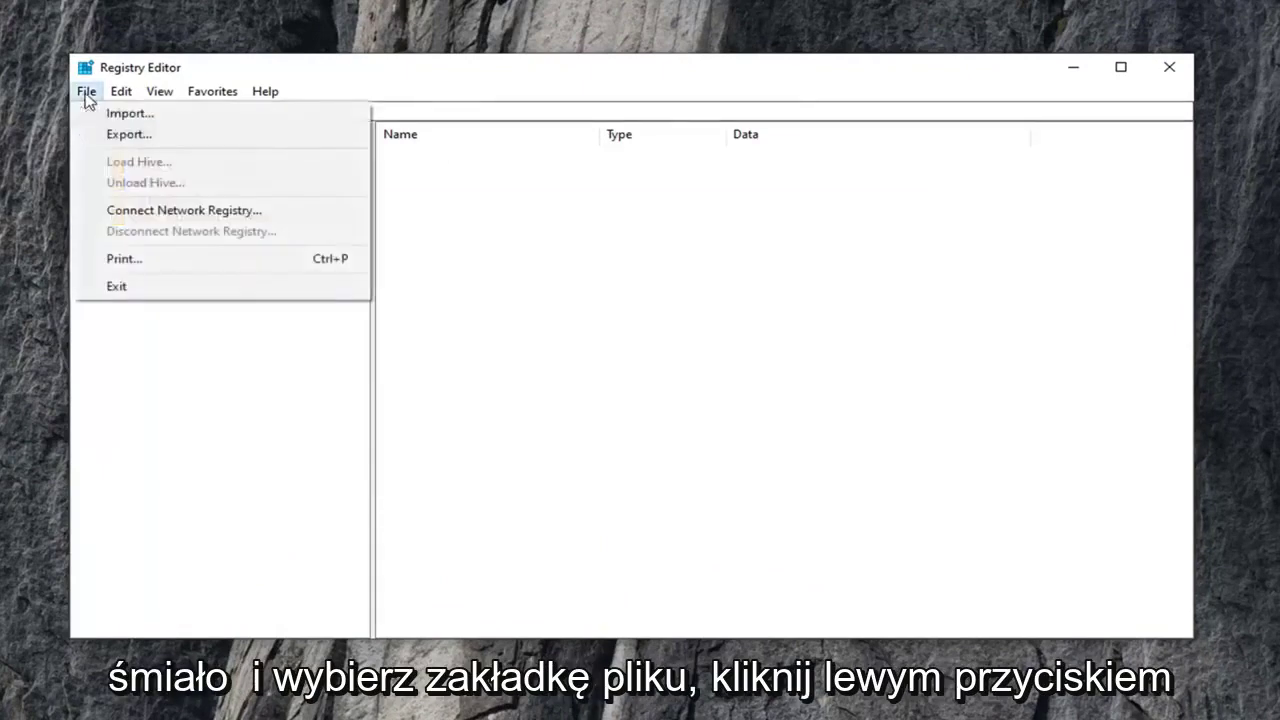
pyautogui.click(116, 134)
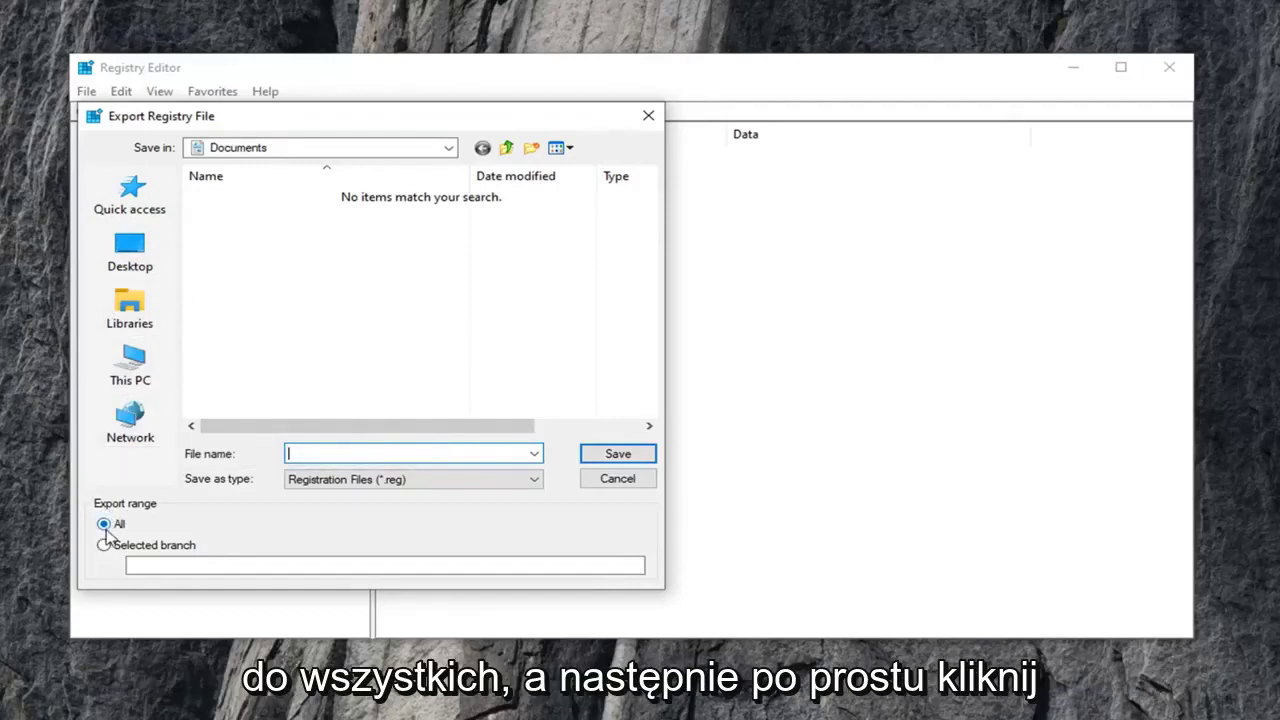
pyautogui.click(615, 478)
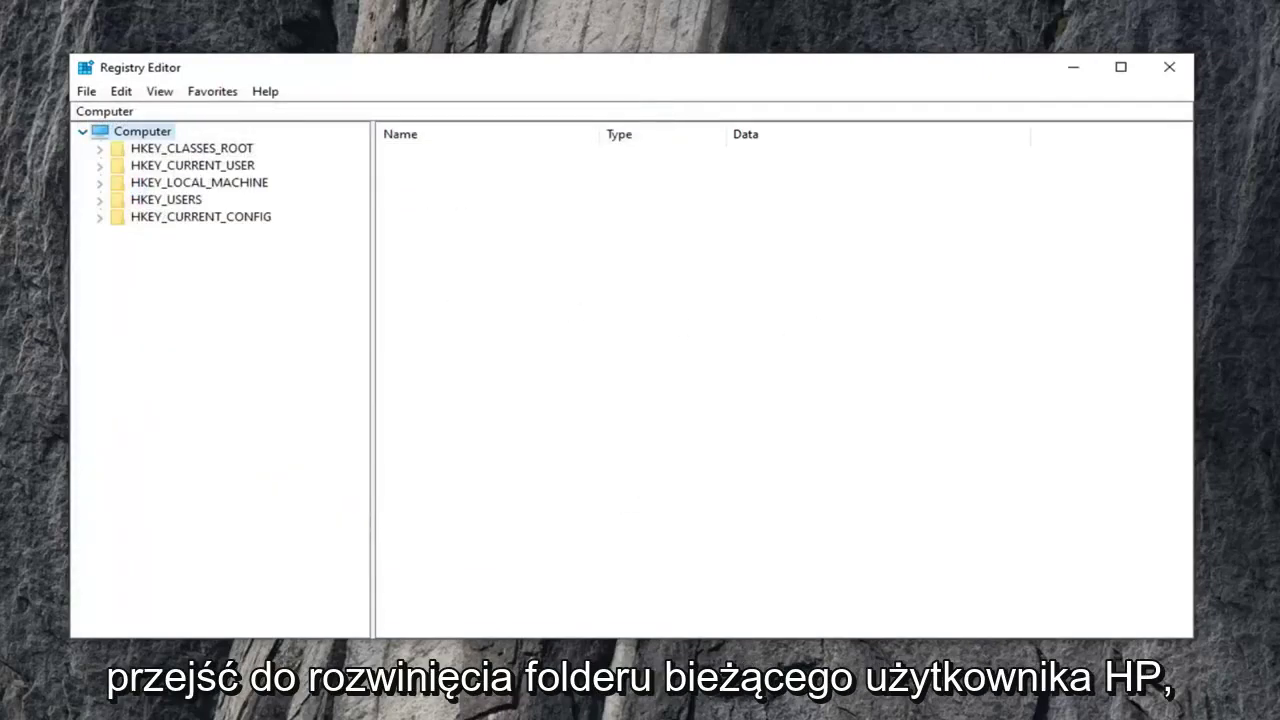
# Step: Expand HKEY_CURRENT_USER, SOFTWARE and Microsoft in the key tree
pyautogui.click(194, 168)
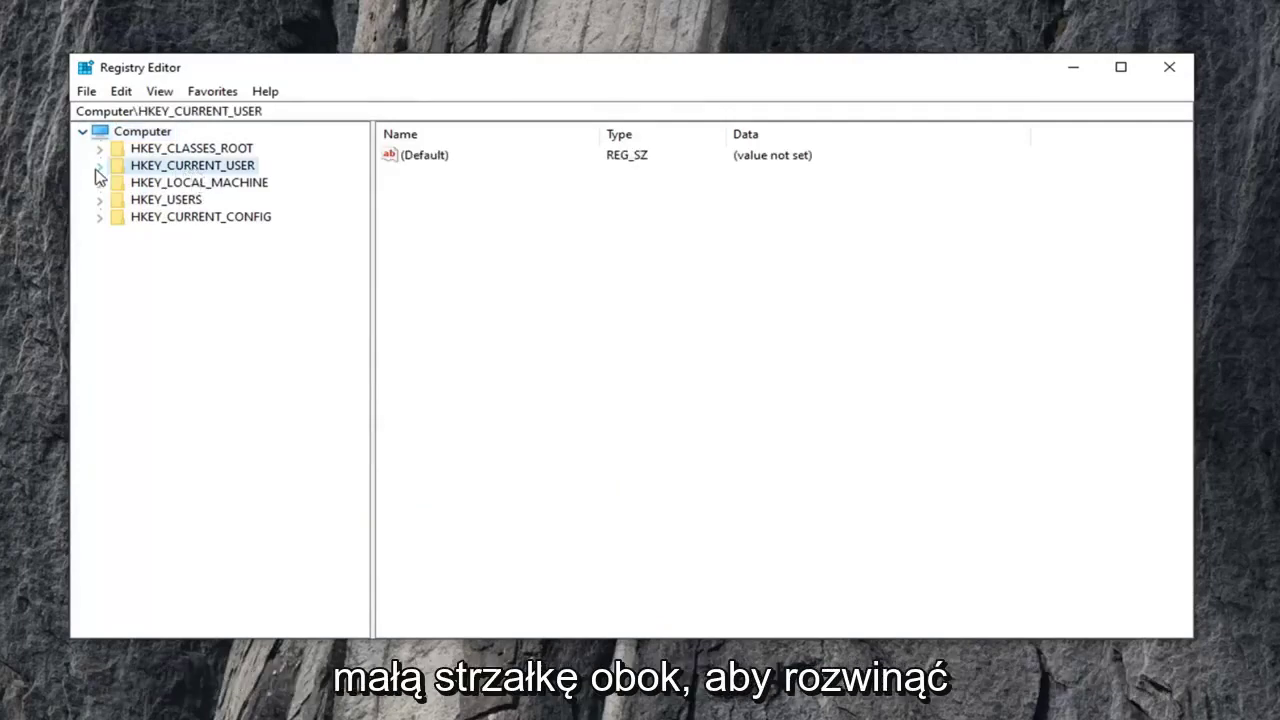
pyautogui.doubleClick(135, 171)
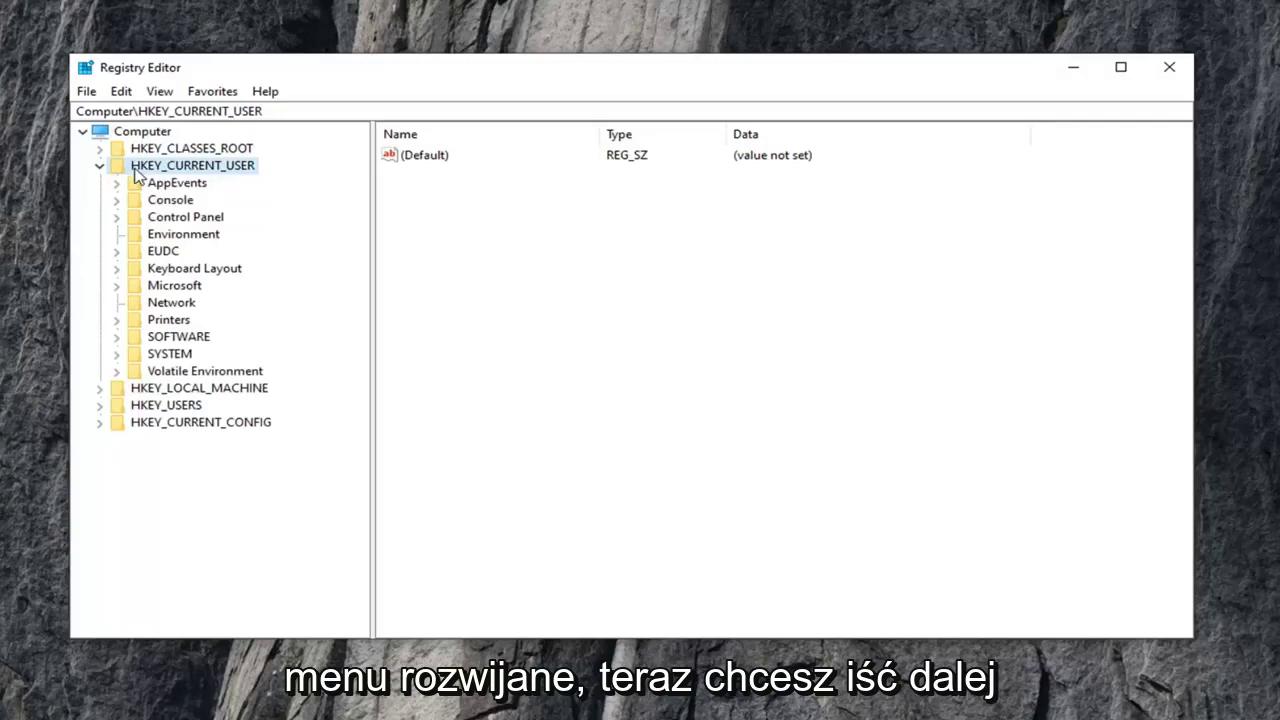
pyautogui.doubleClick(146, 340)
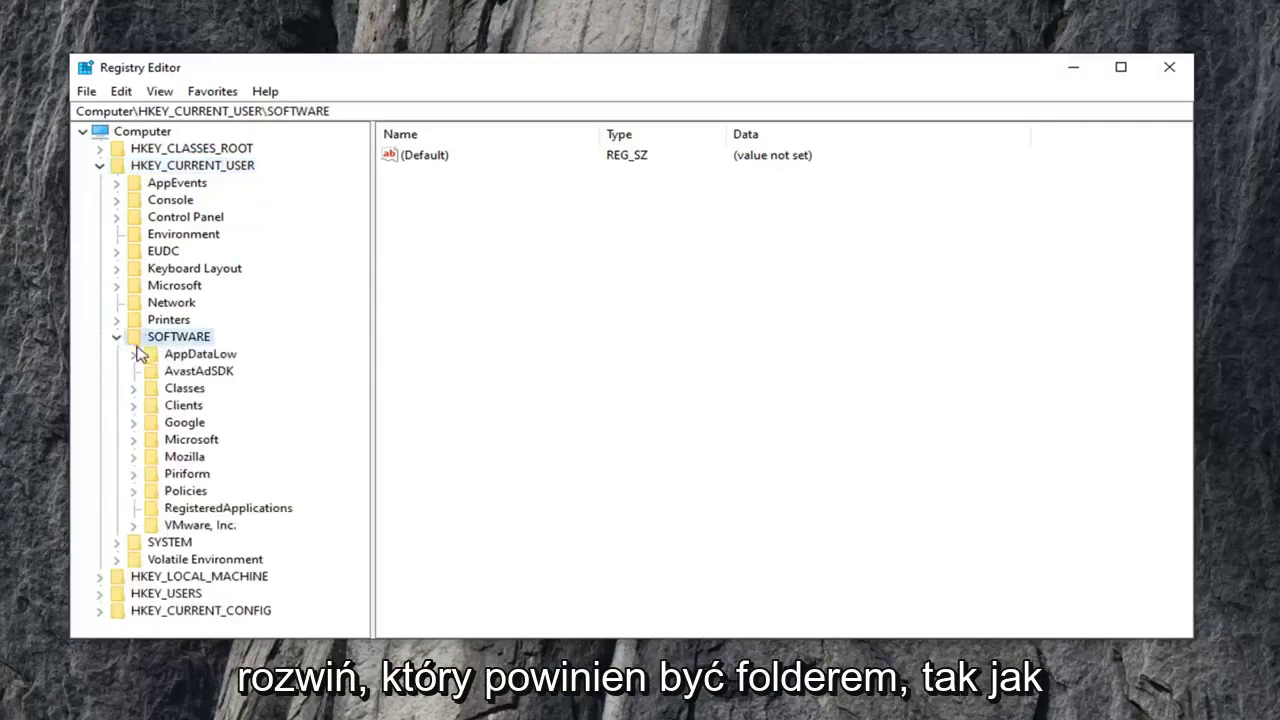
pyautogui.click(168, 442)
pyautogui.doubleClick(172, 443)
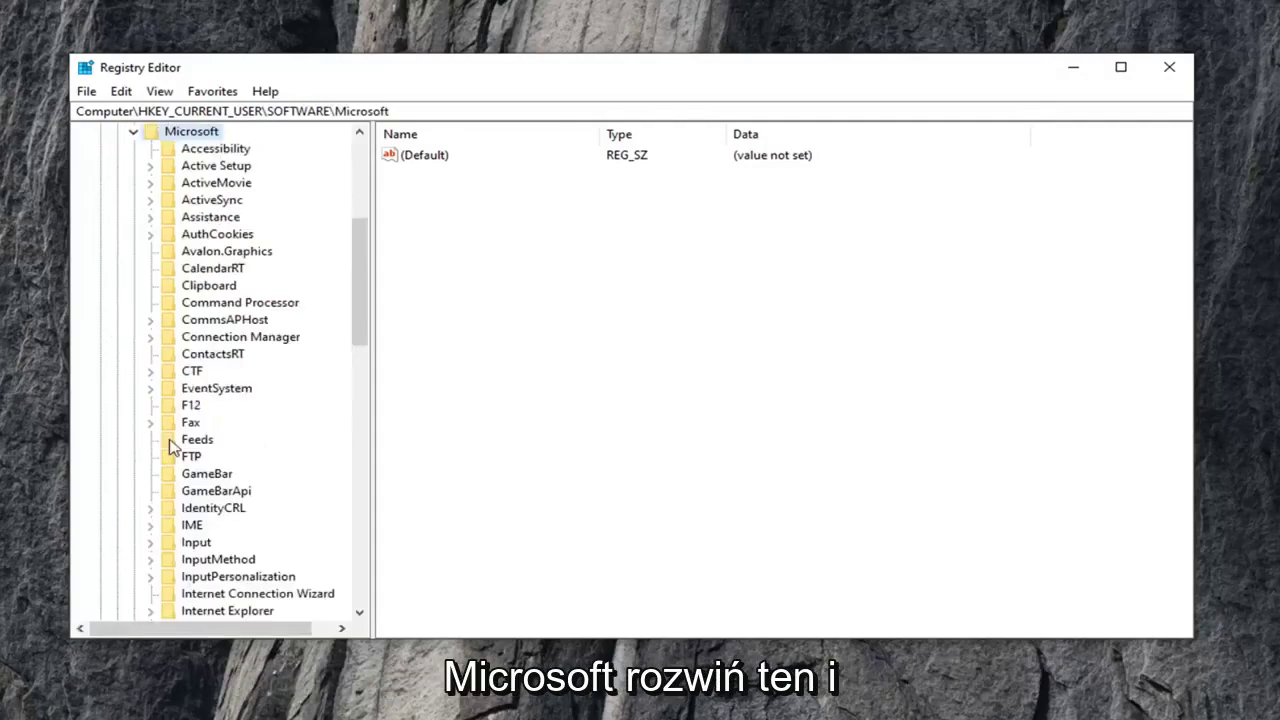
pyautogui.scroll(-15, 170, 447)
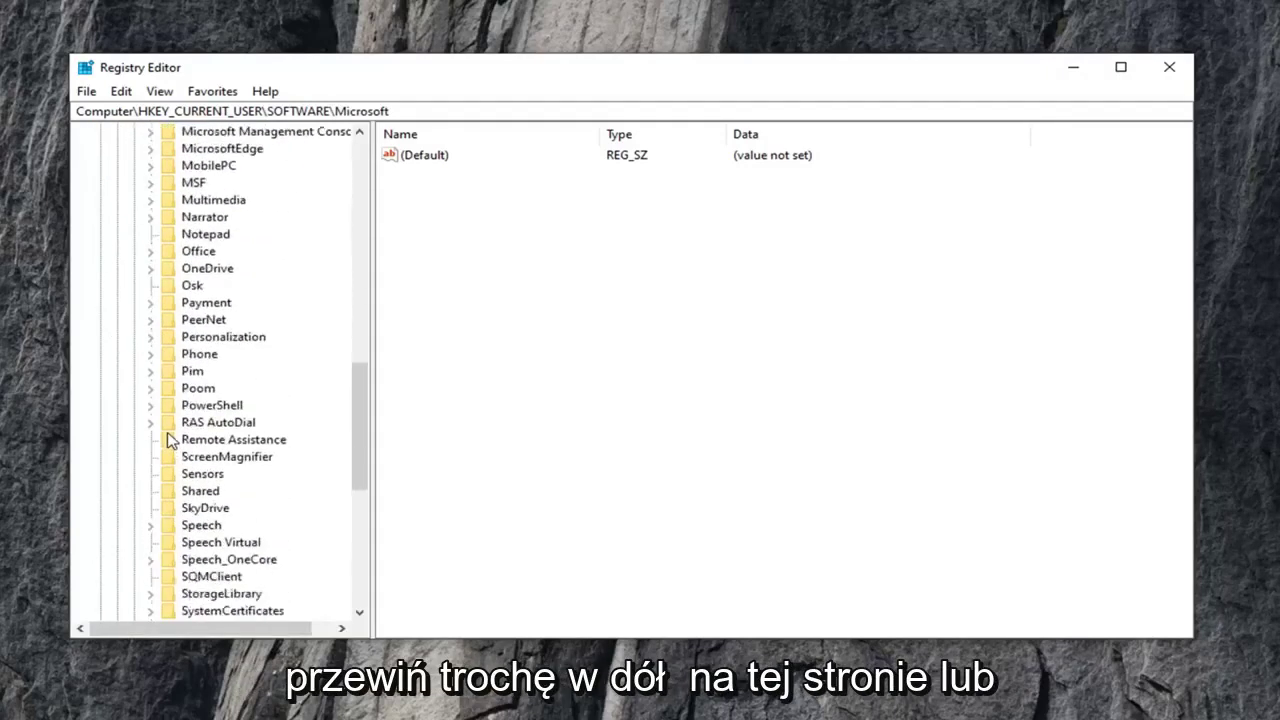
pyautogui.scroll(-1, 165, 442)
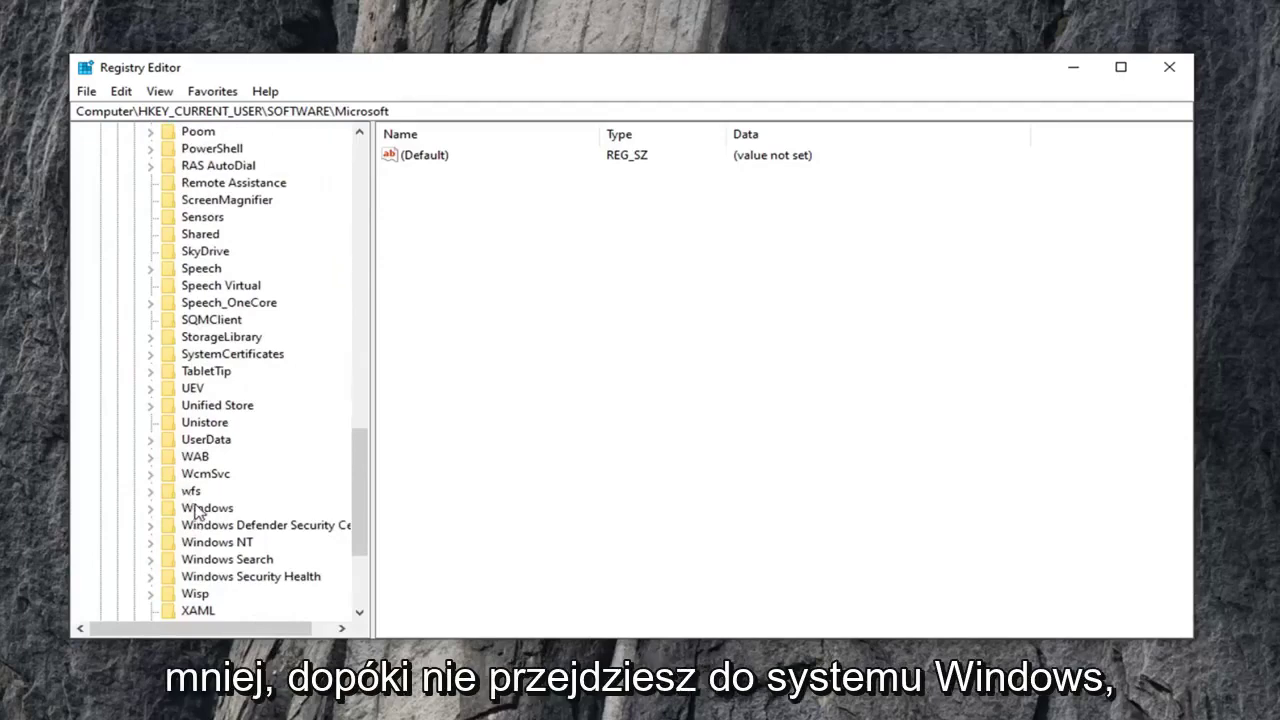
# Step: Drill down through Windows, CurrentVersion and Policies to the Explorer key
pyautogui.doubleClick(204, 508)
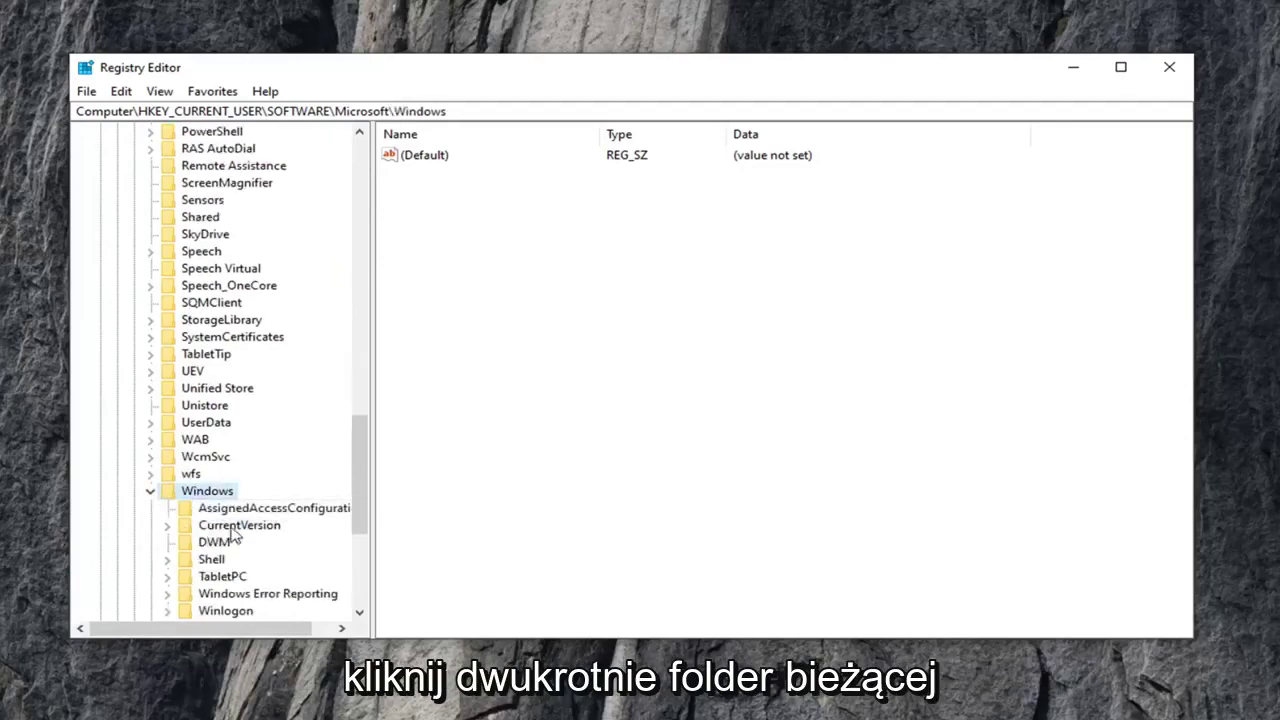
pyautogui.click(232, 530)
pyautogui.scroll(-1, 185, 505)
pyautogui.click(168, 474)
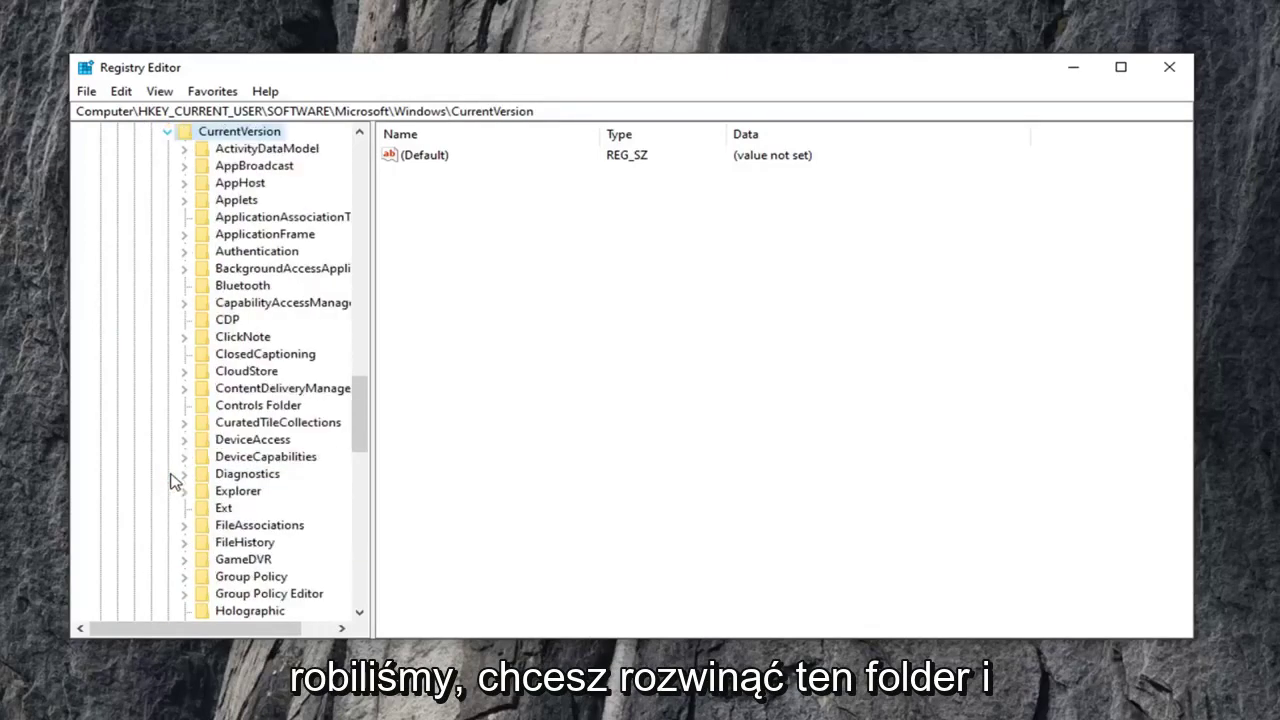
pyautogui.scroll(-3, 256, 441)
pyautogui.scroll(-4, 258, 441)
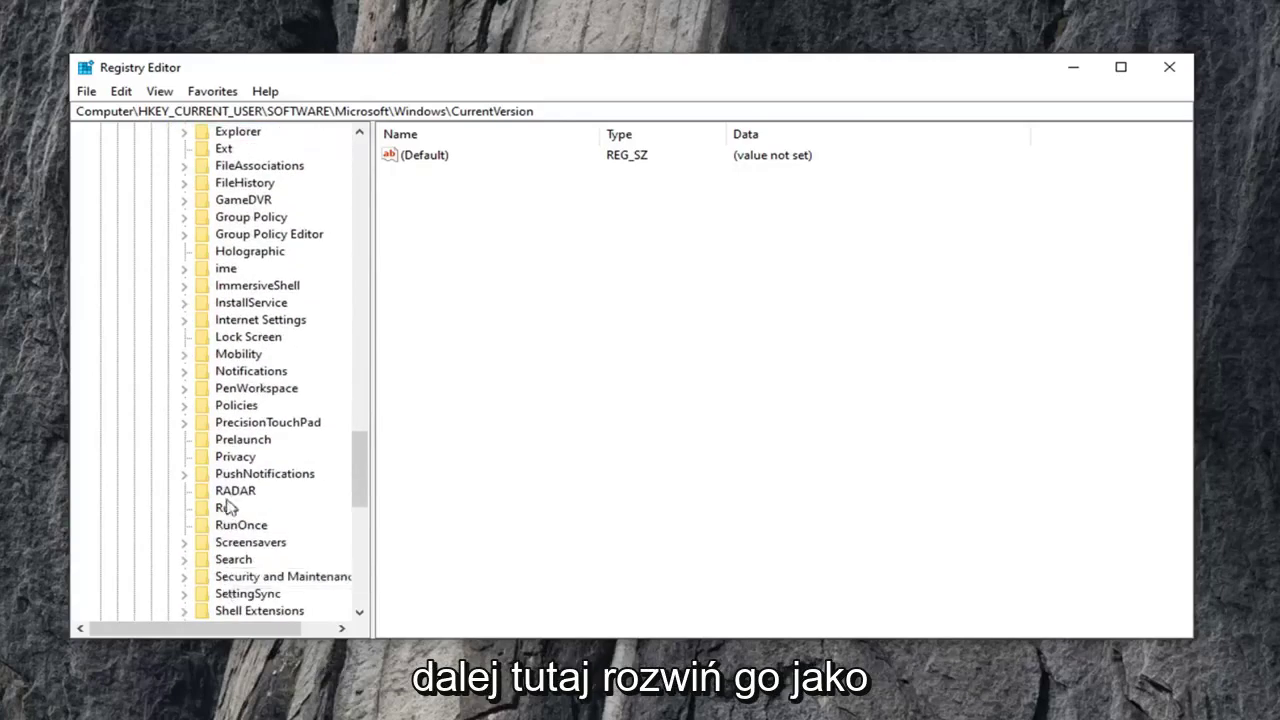
pyautogui.click(234, 408)
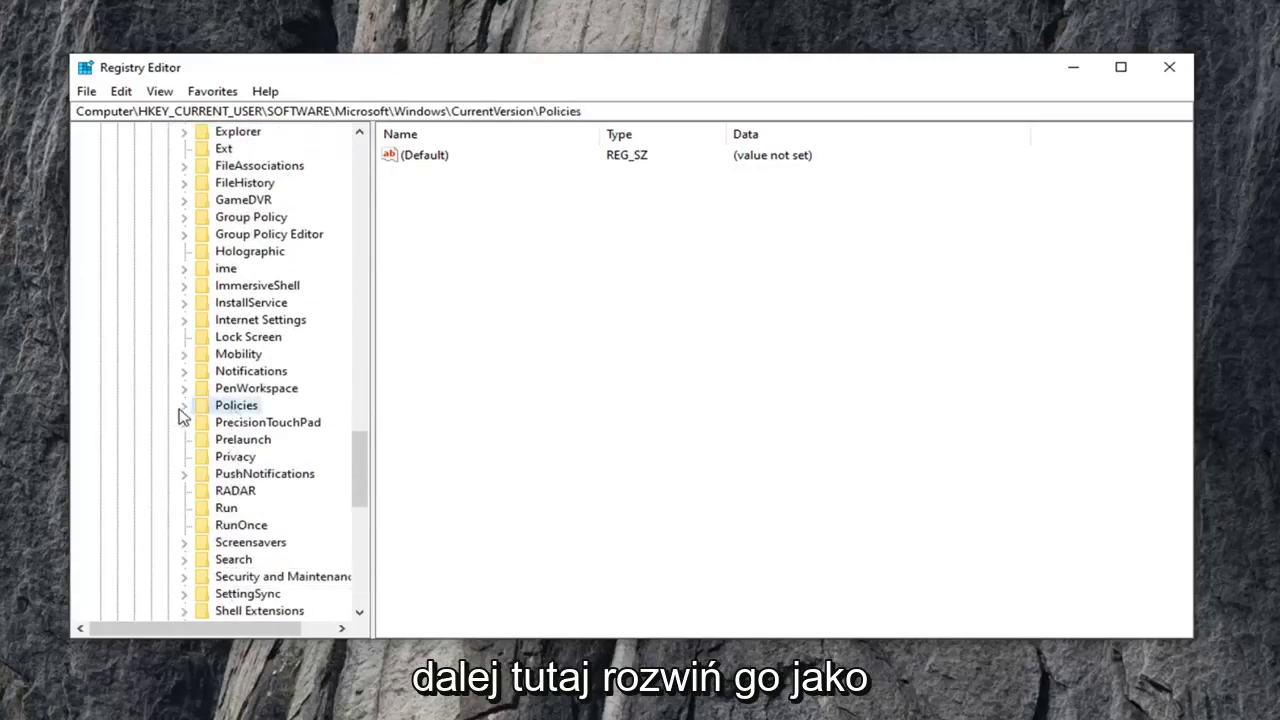
pyautogui.click(182, 407)
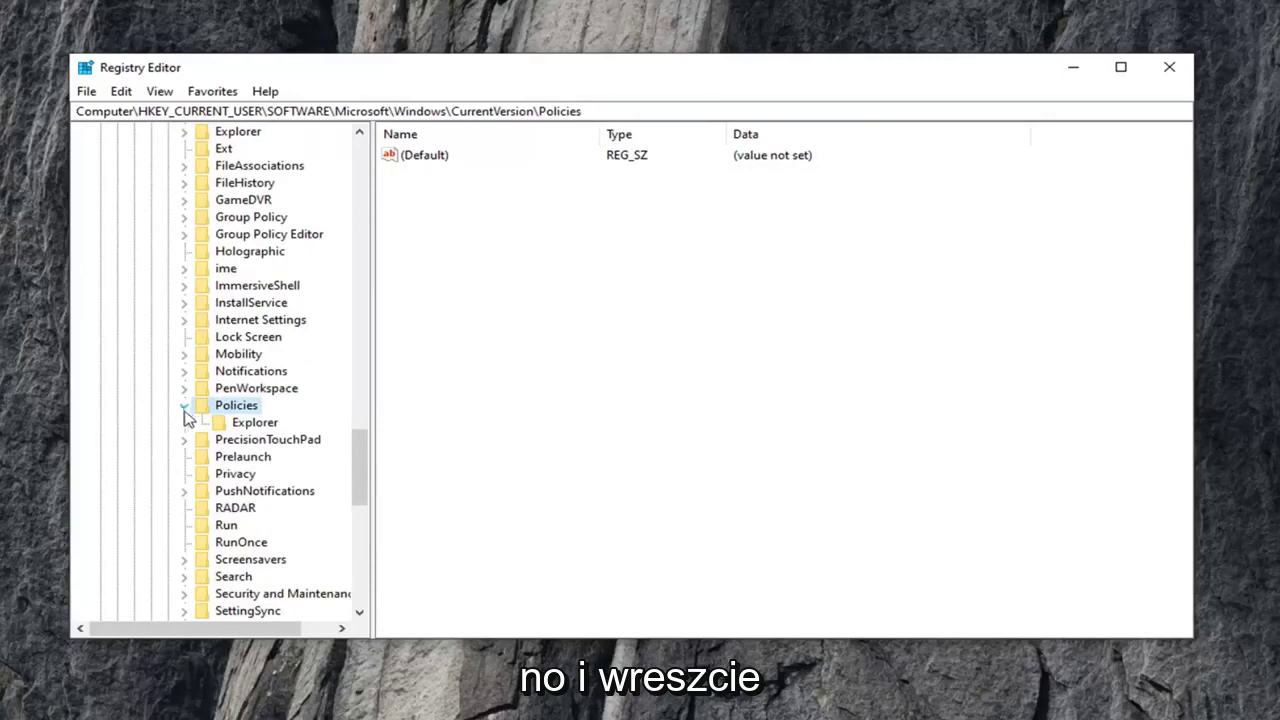
pyautogui.click(252, 424)
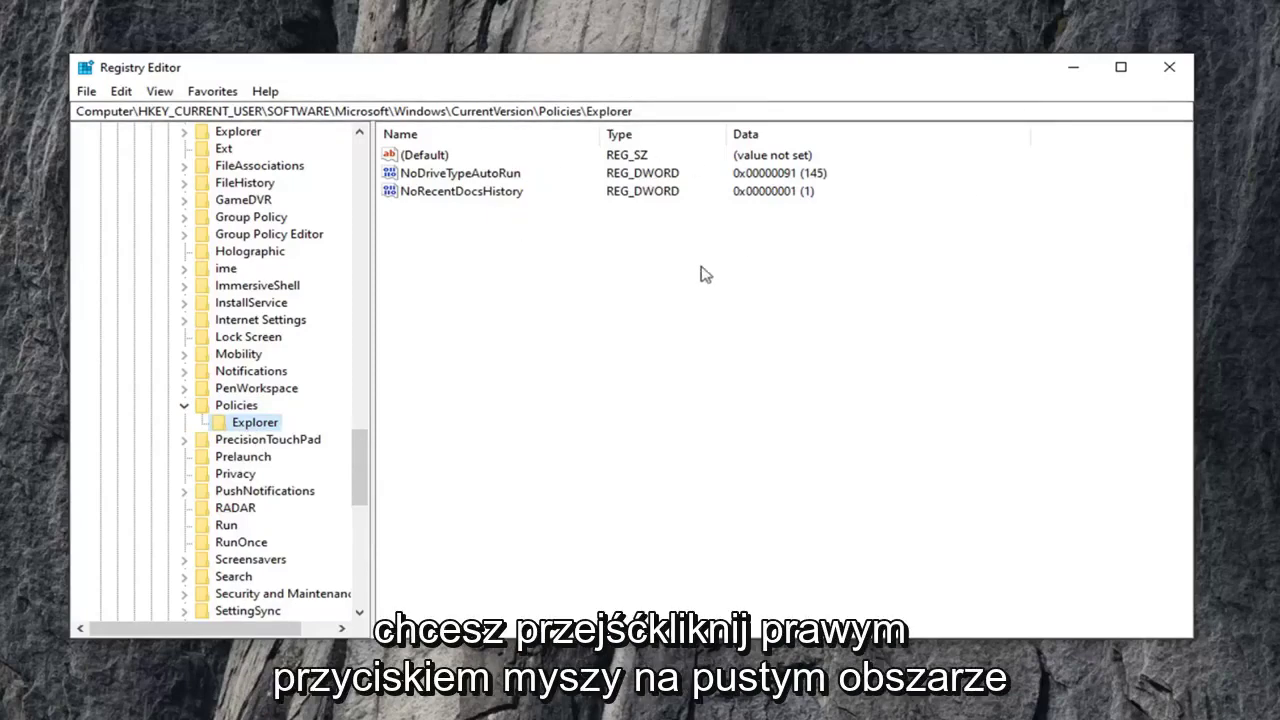
# Step: Add a new DWORD (32-bit) value named NoWinKeys to the Explorer key
pyautogui.rightClick(436, 243)
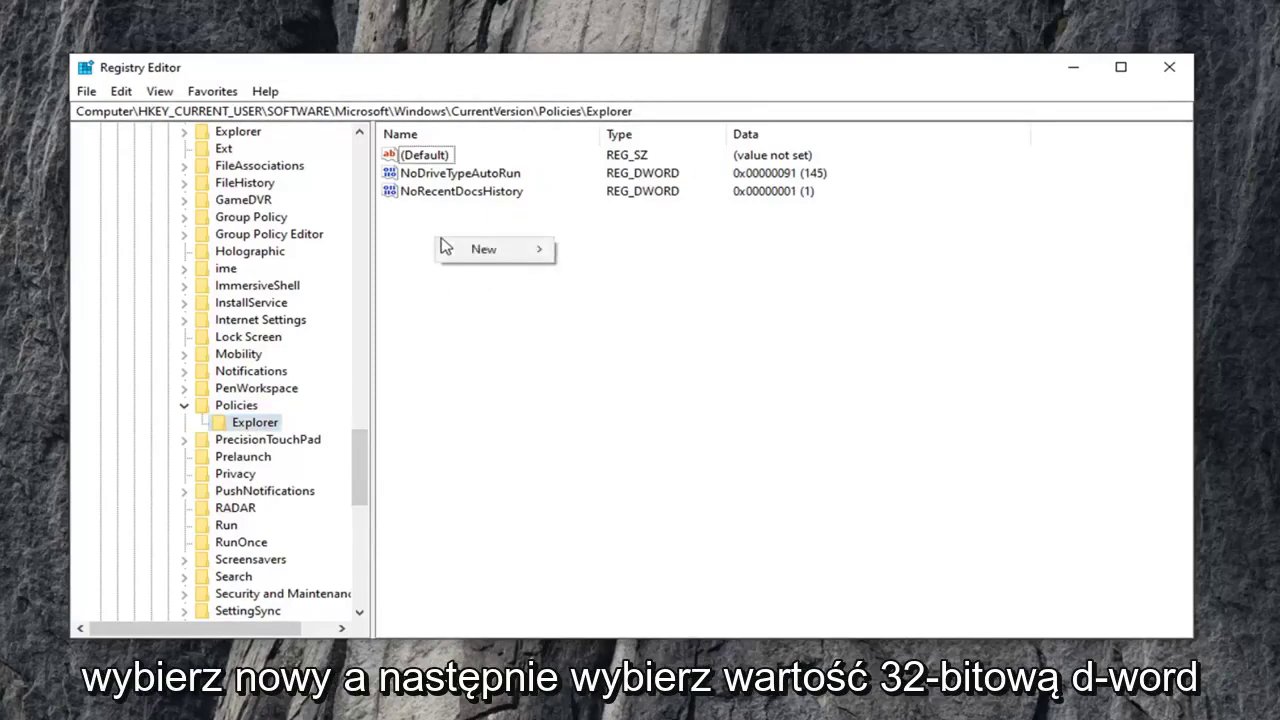
pyautogui.moveTo(466, 252)
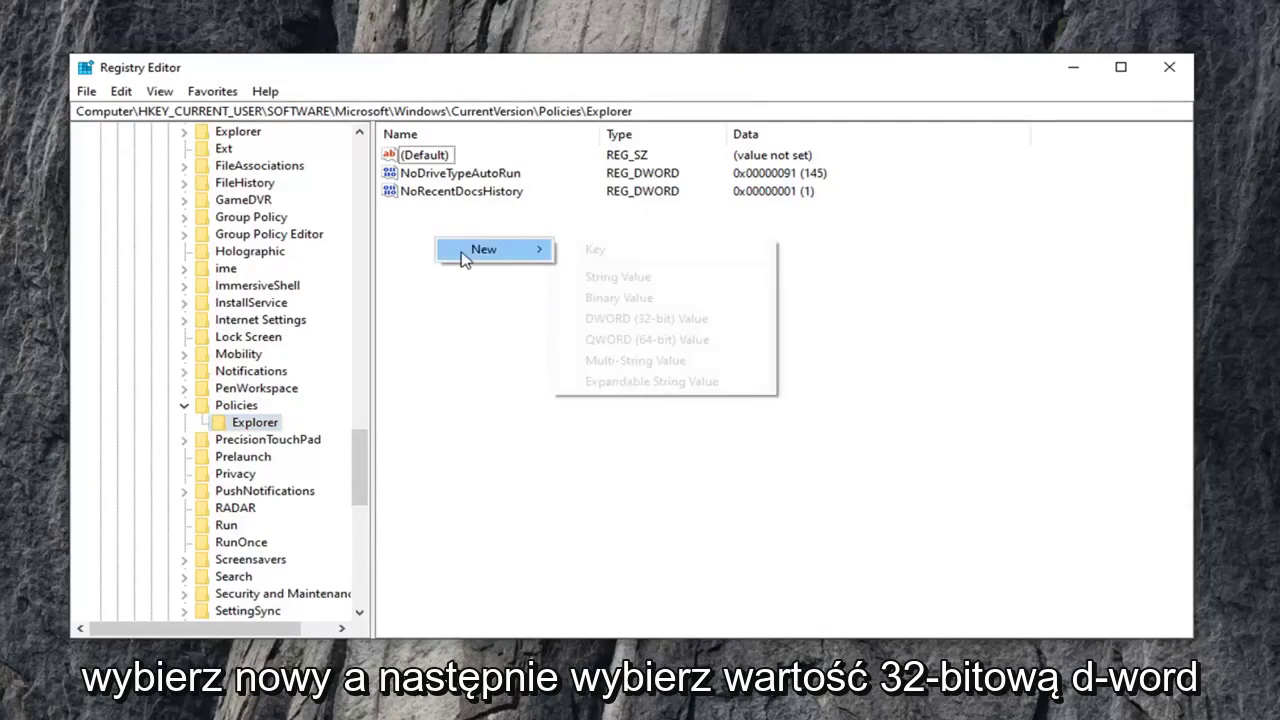
pyautogui.click(652, 325)
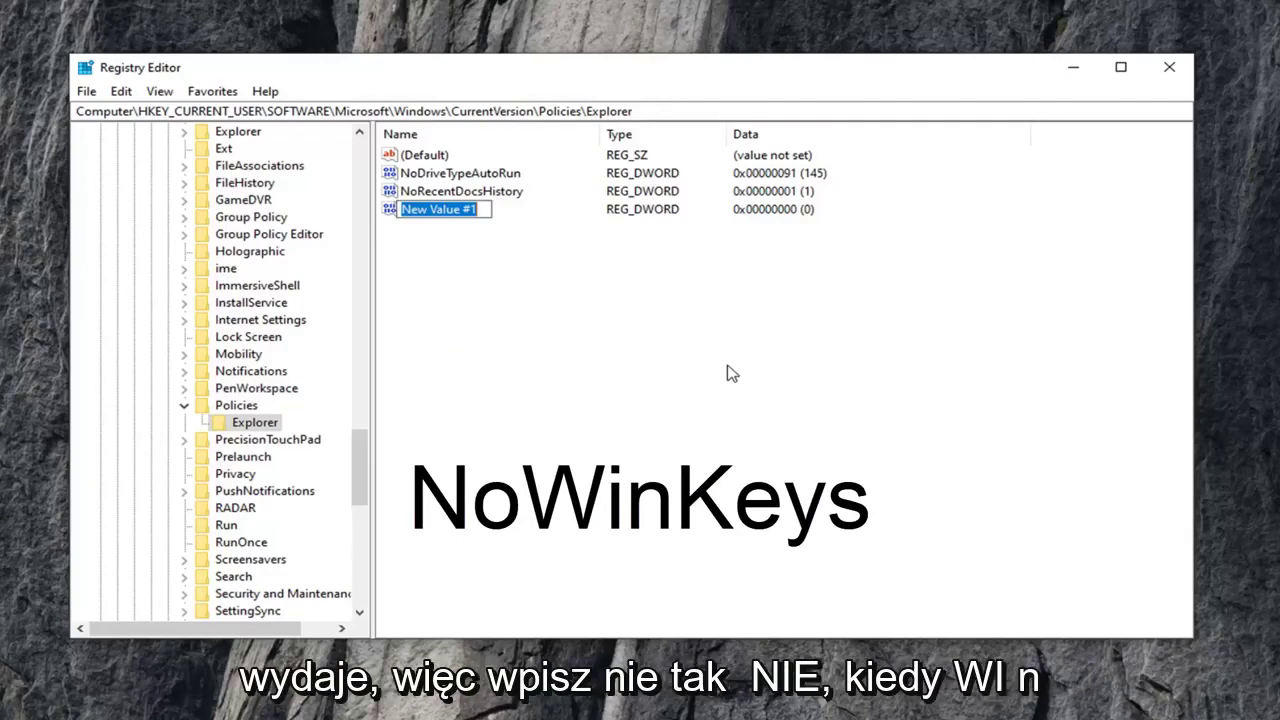
pyautogui.write('No')
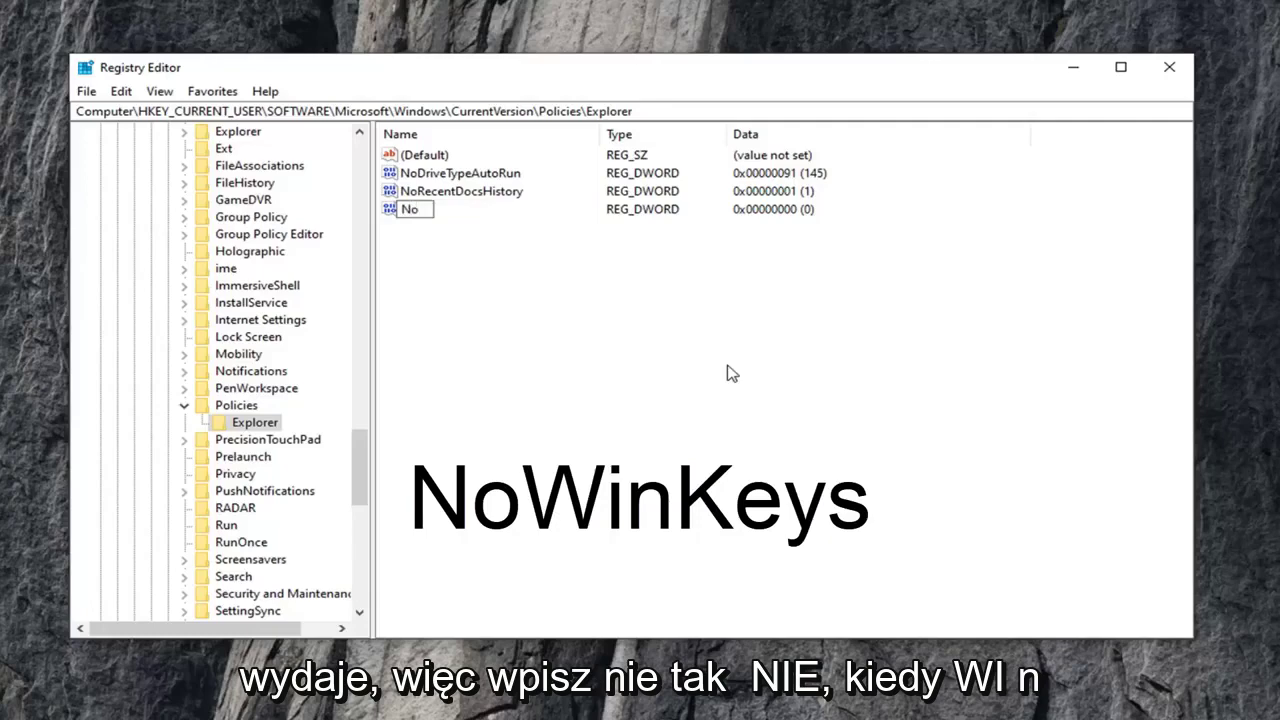
pyautogui.write('W')
pyautogui.write('Keys')
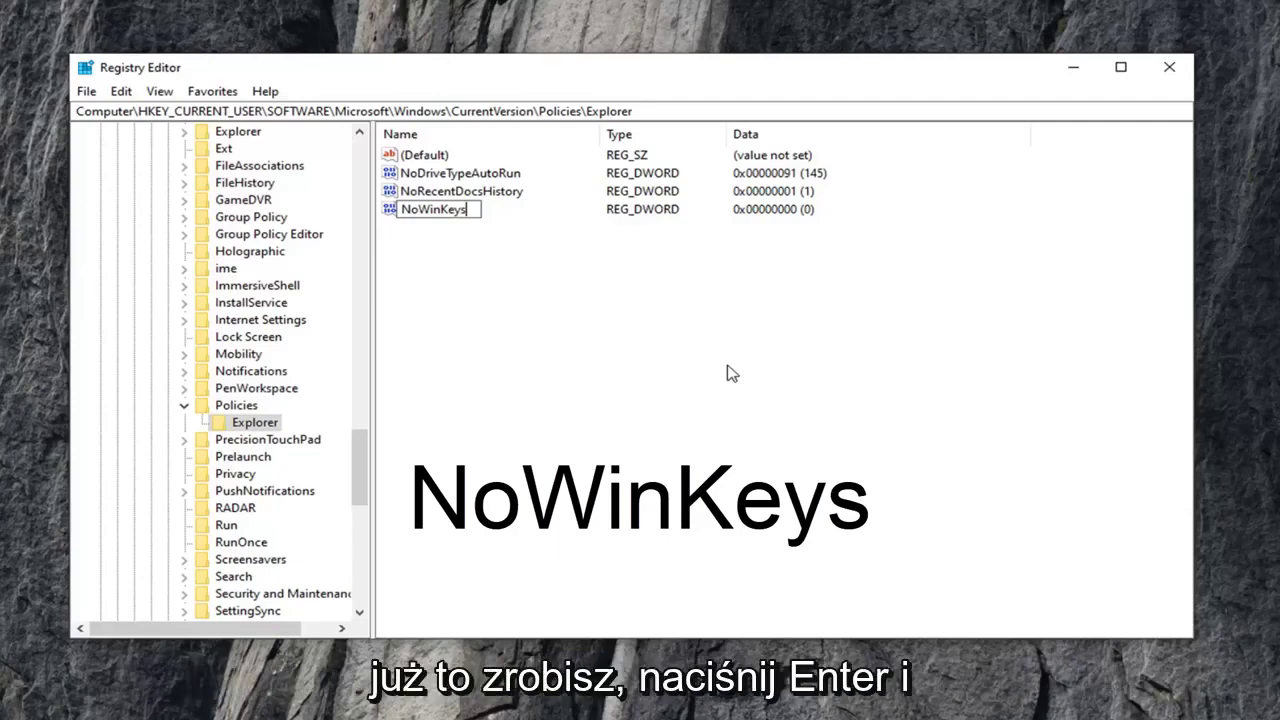
pyautogui.press('Return')
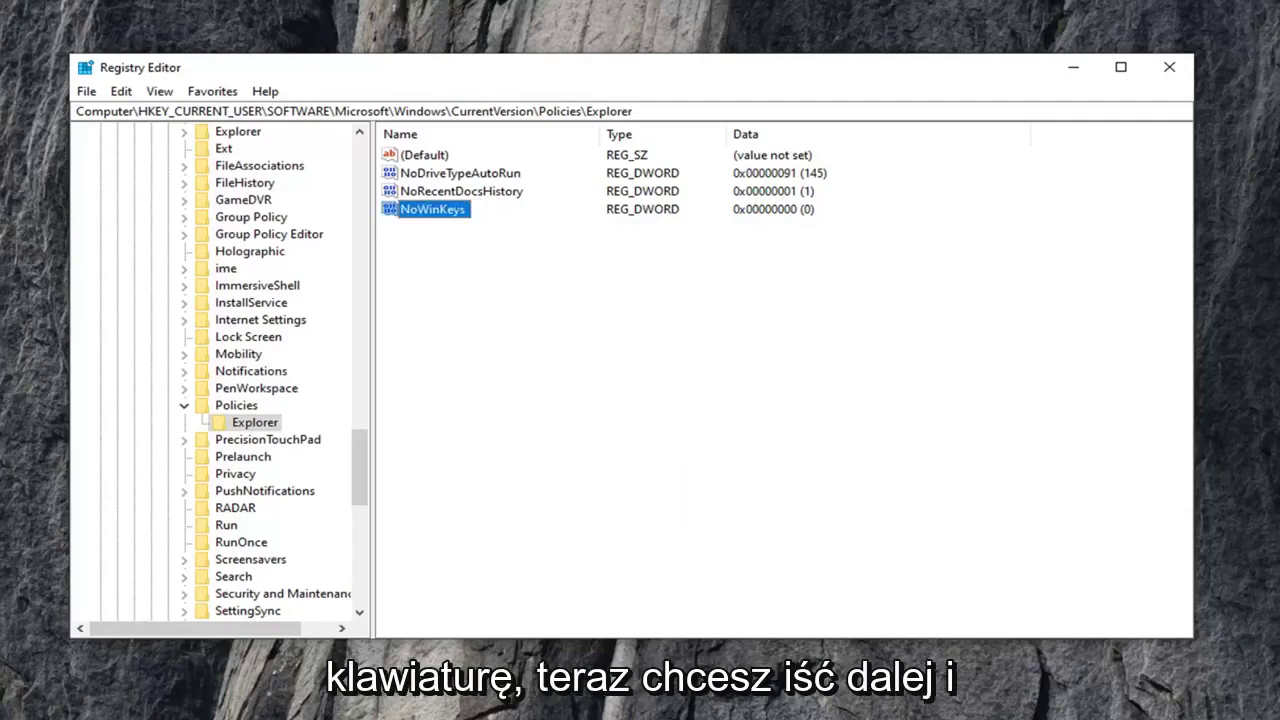
pyautogui.doubleClick(441, 211)
pyautogui.moveTo(315, 162); pyautogui.dragTo(390, 174)
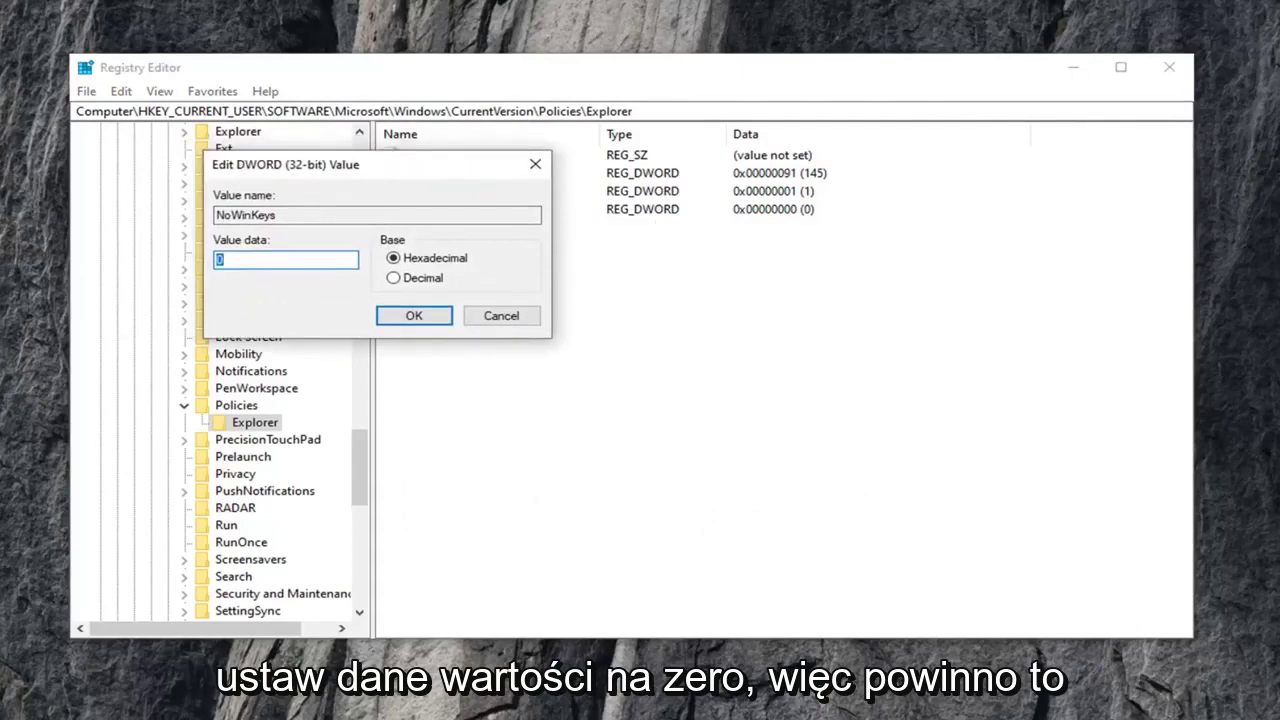
pyautogui.click(254, 259)
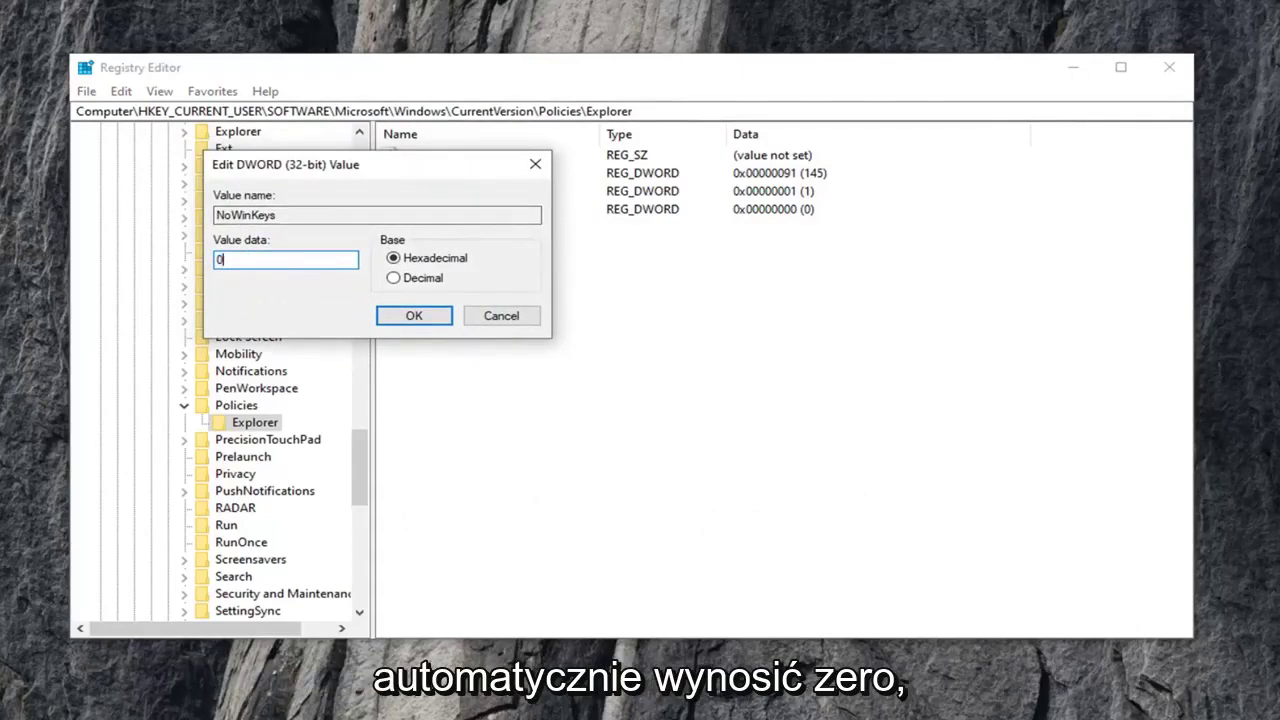
pyautogui.moveTo(323, 172); pyautogui.dragTo(543, 199)
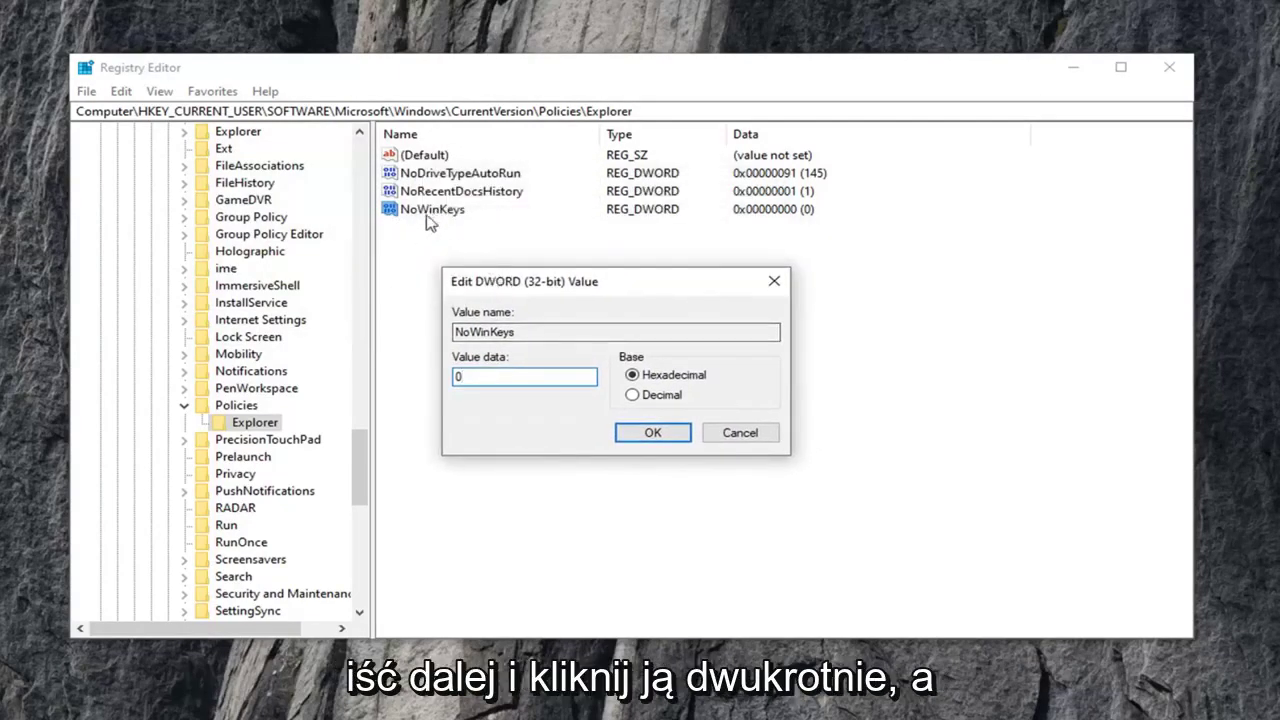
pyautogui.moveTo(507, 283); pyautogui.dragTo(488, 197)
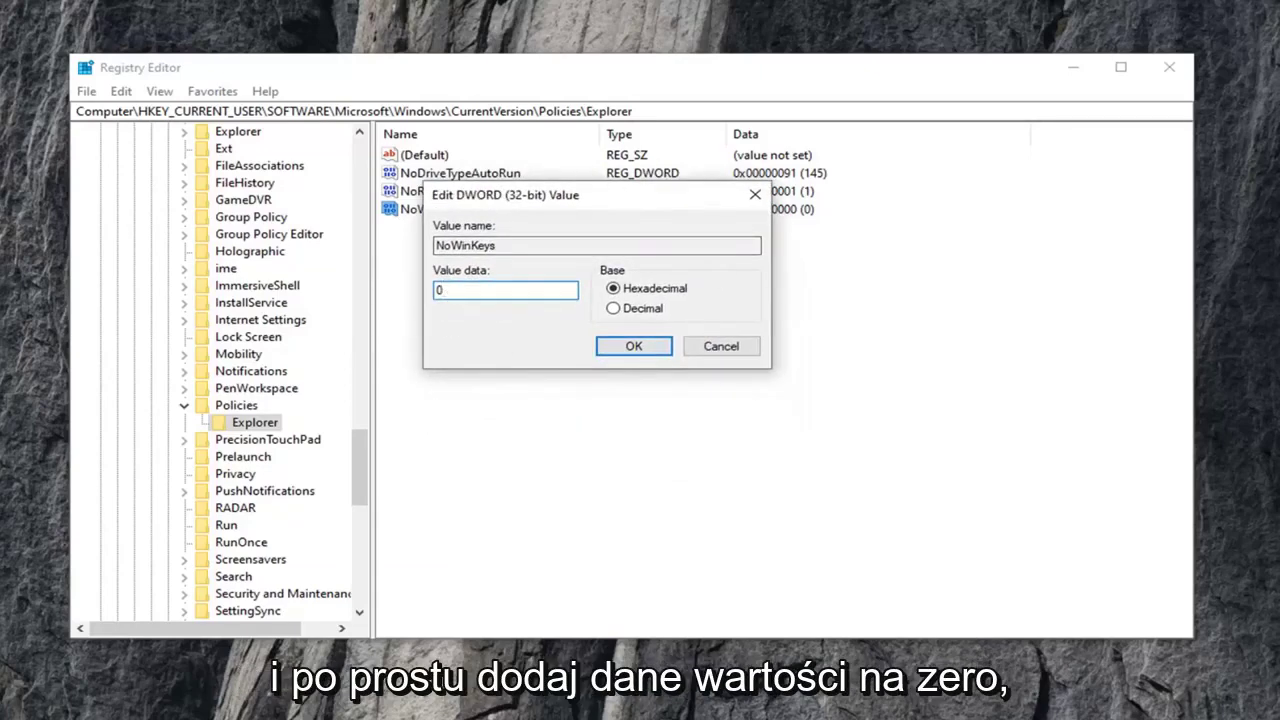
pyautogui.click(627, 346)
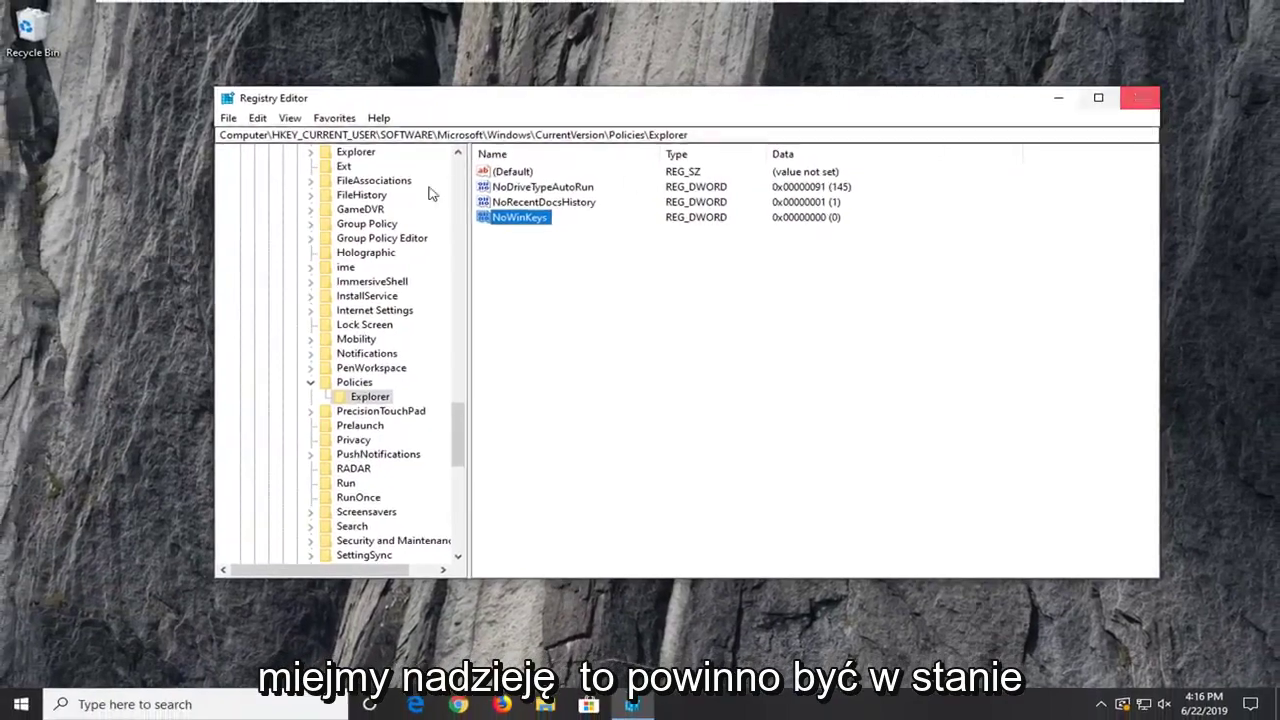
# Step: Collapse Policies through HKEY_CURRENT_USER in the tree and close Registry Editor
pyautogui.click(310, 382)
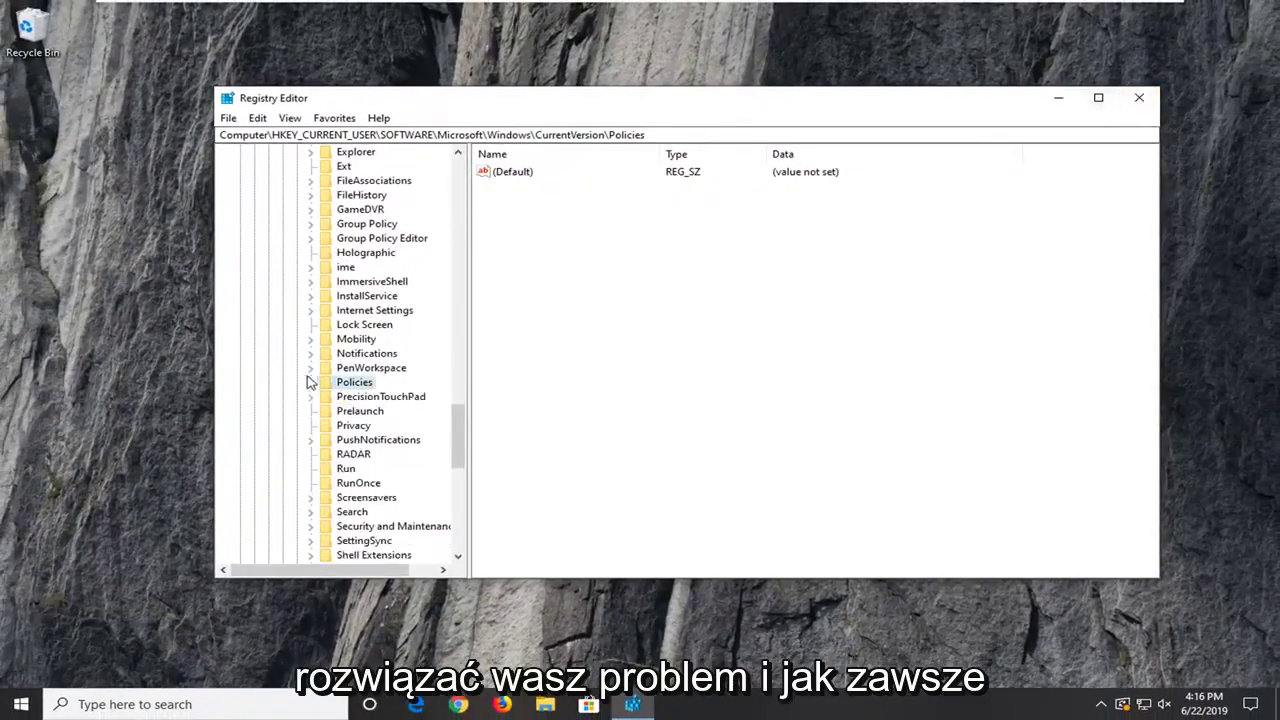
pyautogui.scroll(15, 303, 374)
pyautogui.click(296, 454)
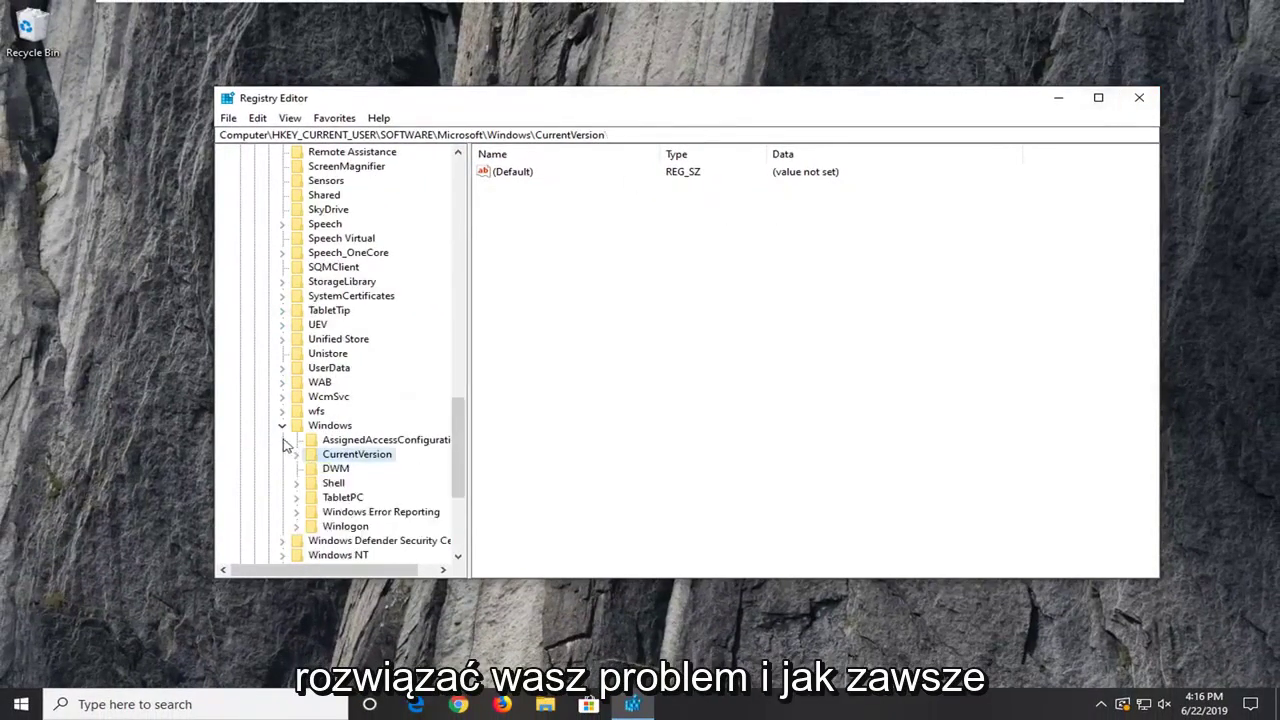
pyautogui.click(282, 425)
pyautogui.scroll(10, 290, 380)
pyautogui.scroll(7, 290, 380)
pyautogui.click(267, 410)
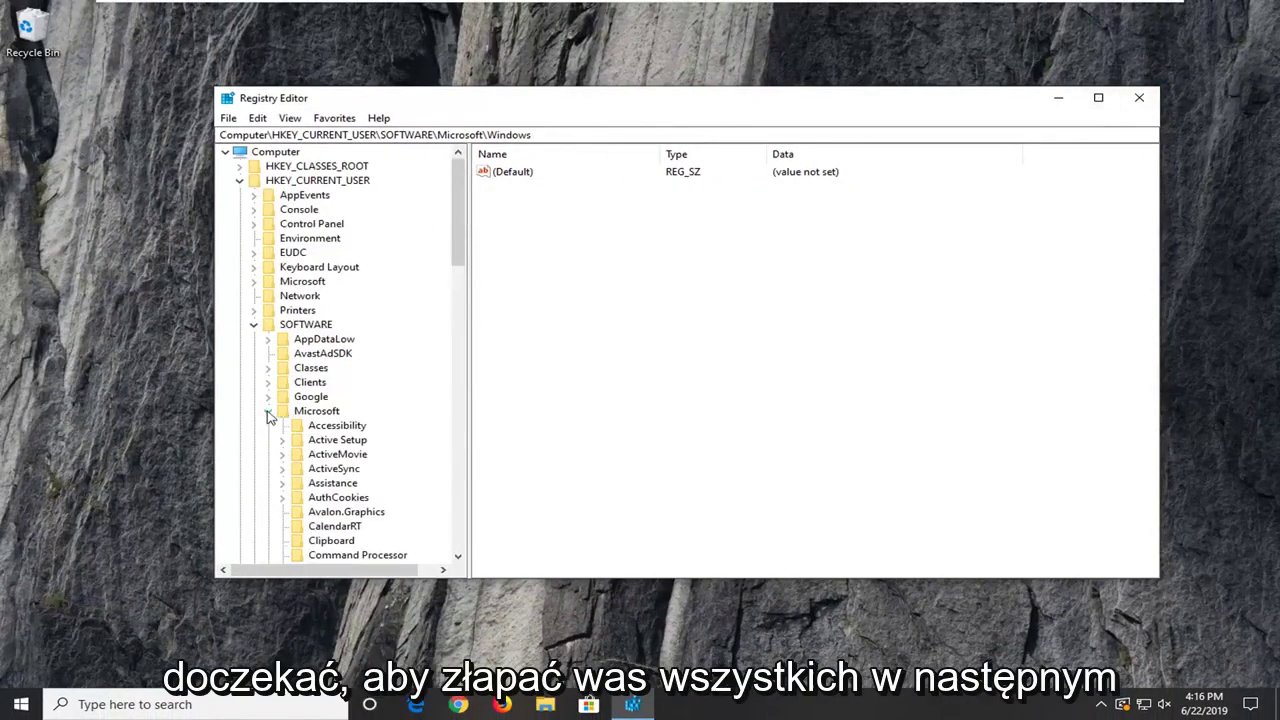
pyautogui.click(253, 324)
pyautogui.click(239, 180)
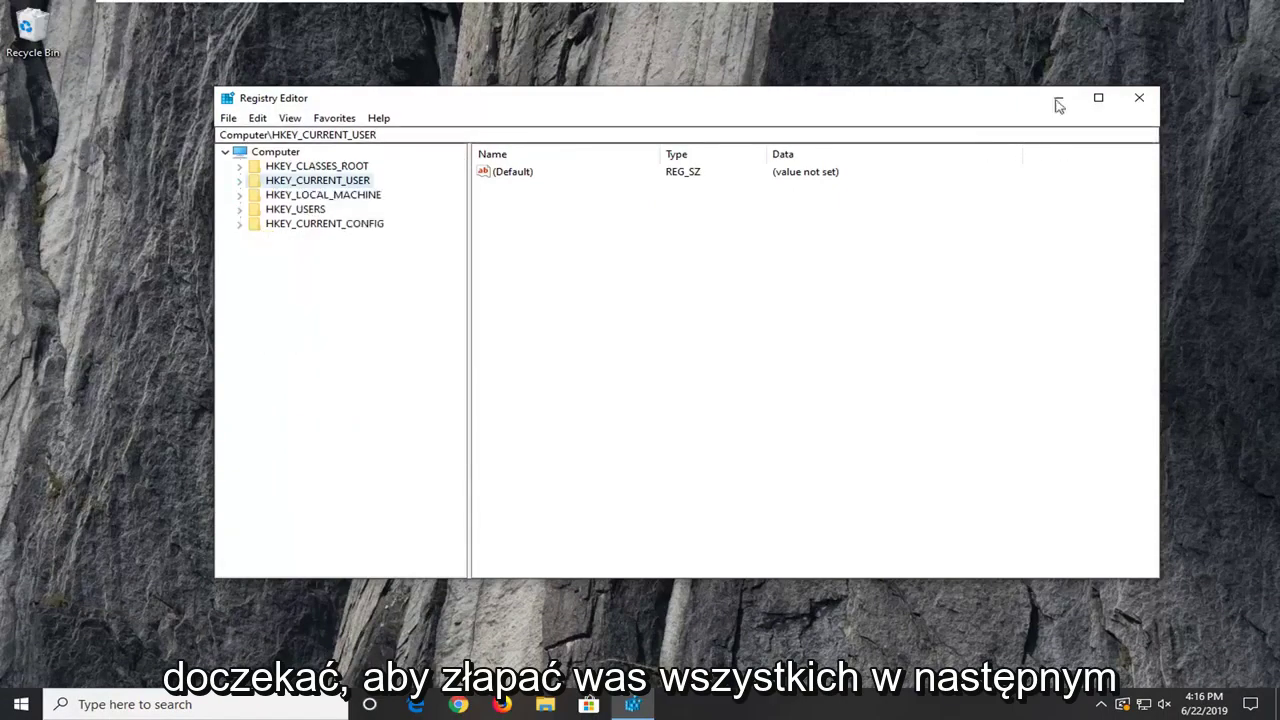
pyautogui.click(1141, 103)
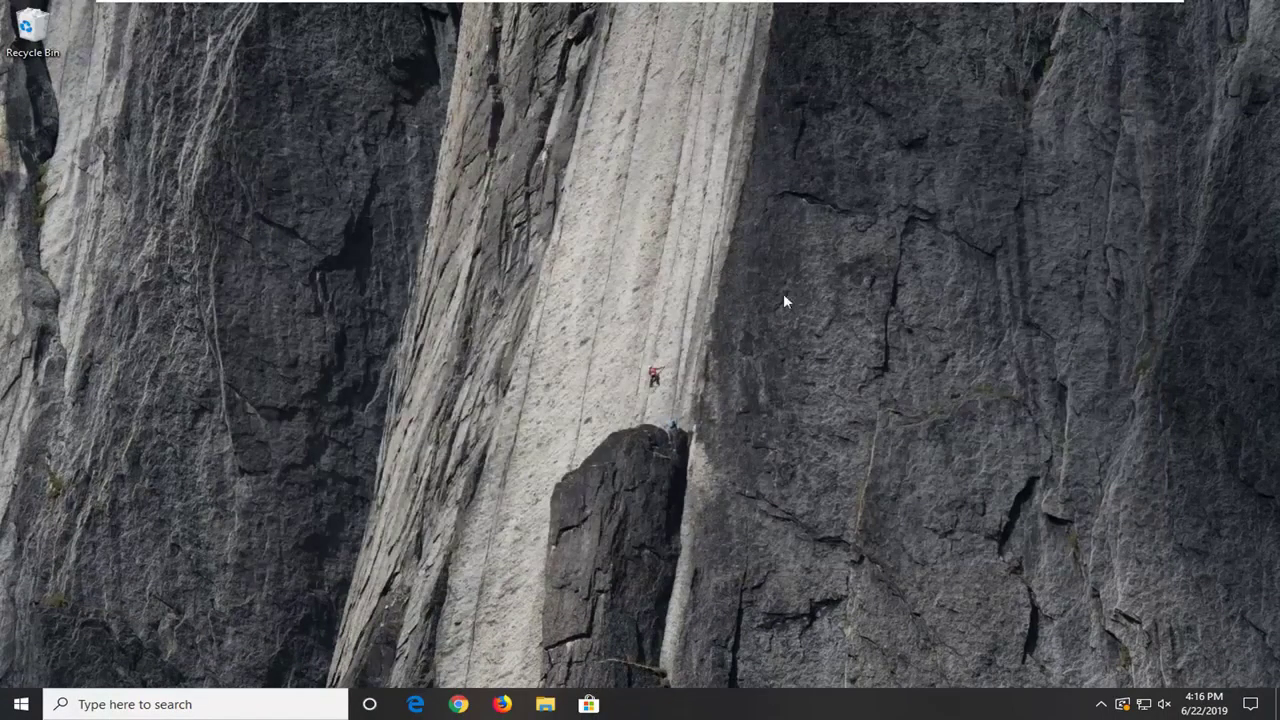